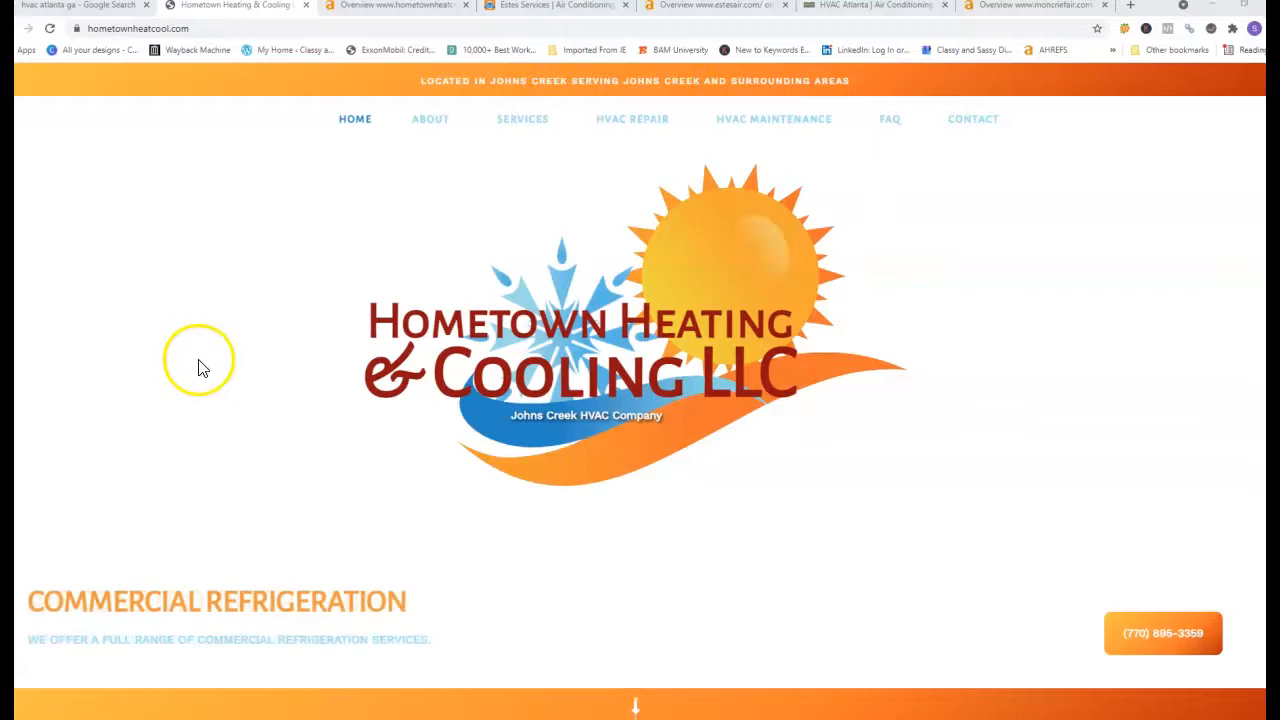
- Review the Hometown Heating & Cooling homepage and its backlink and organic keyword metrics in the Ahrefs overview
scroll(199, 370, down, 5)
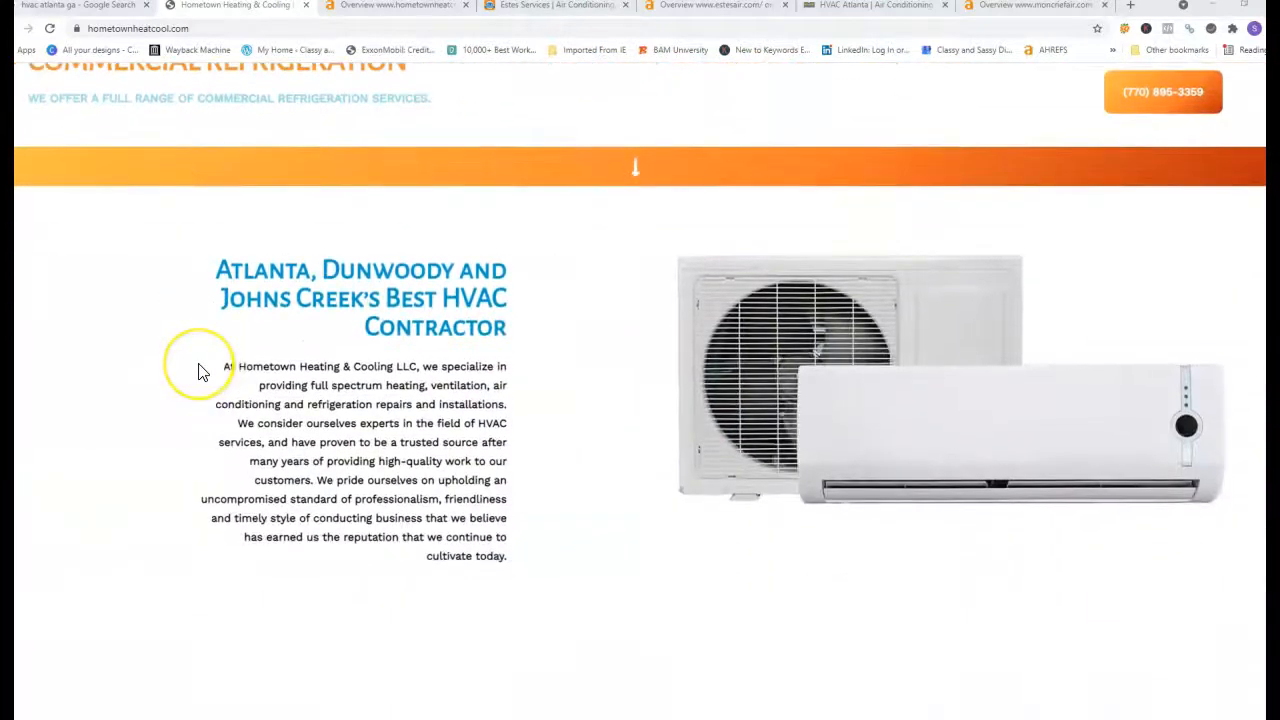
scroll(199, 372, down, 5)
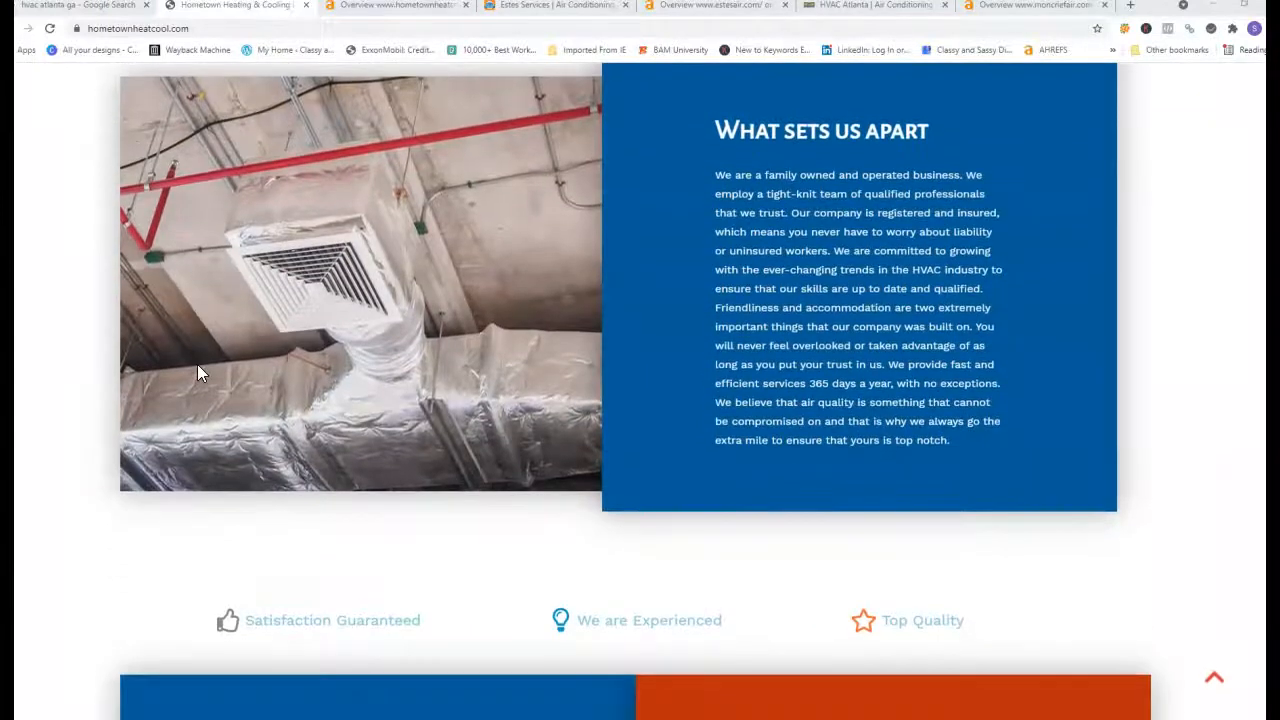
scroll(197, 372, up, 3)
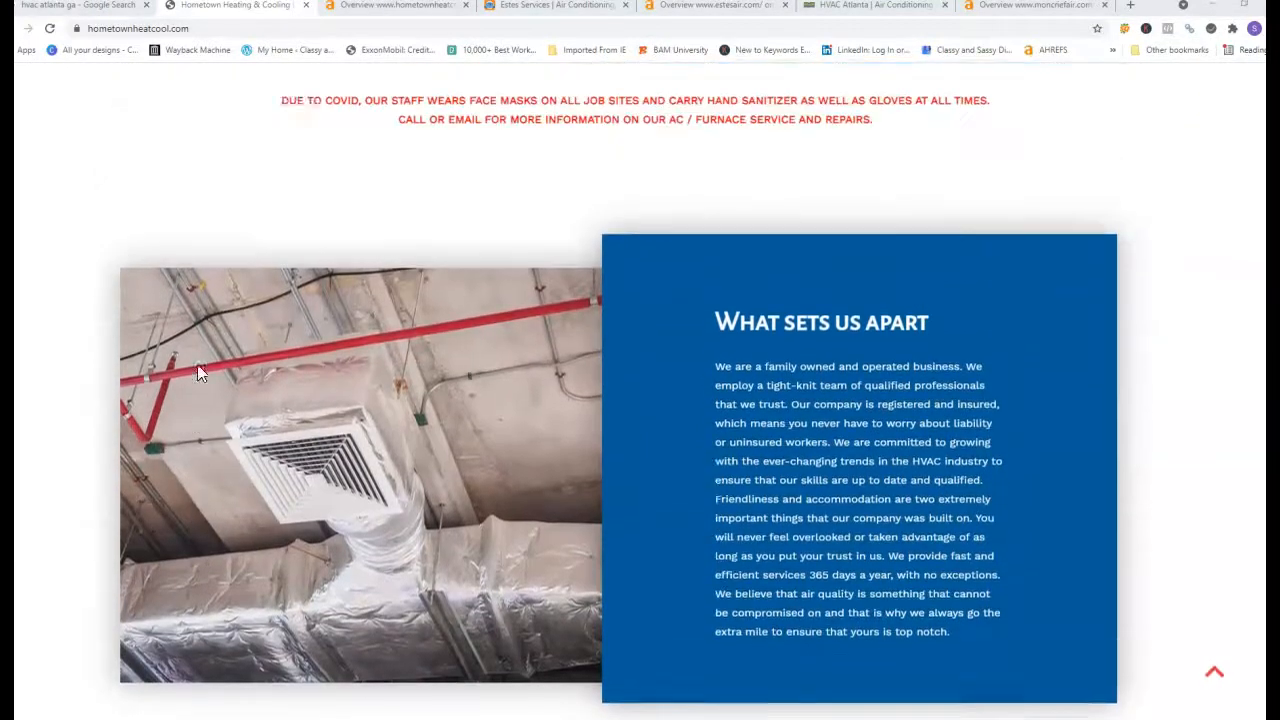
scroll(197, 372, up, 8)
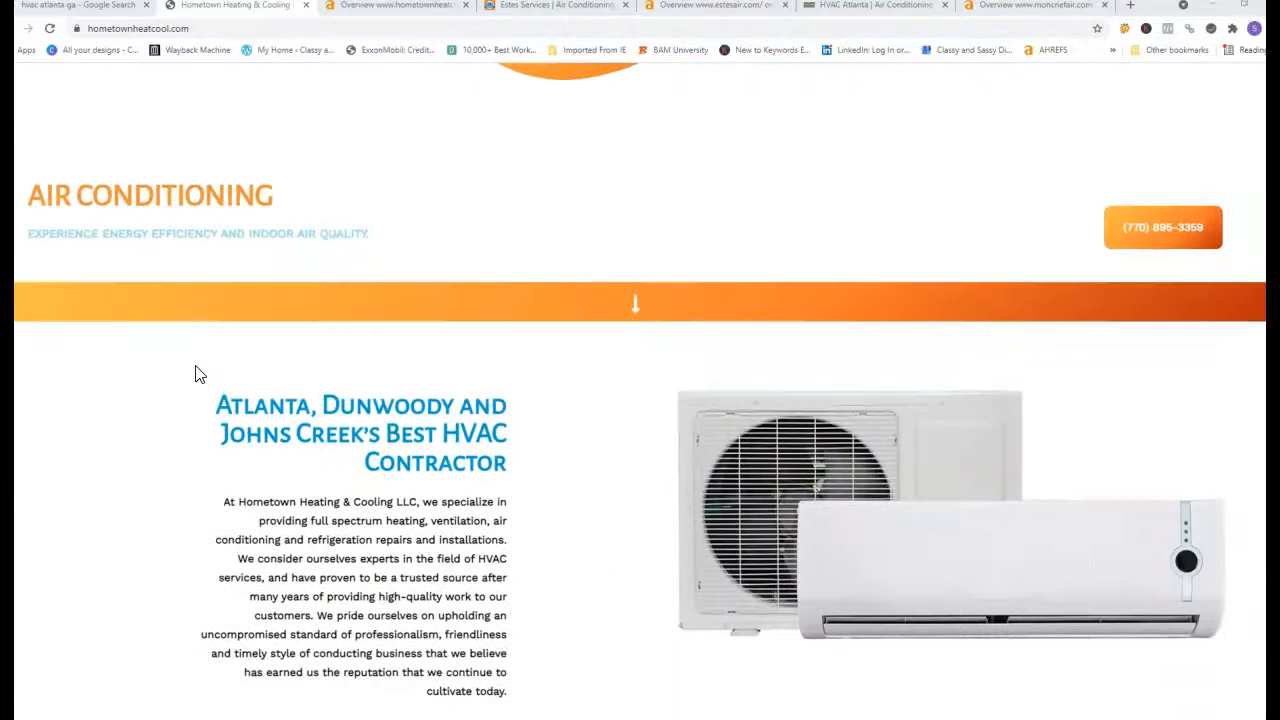
click(305, 170)
scroll(305, 170, up, 2)
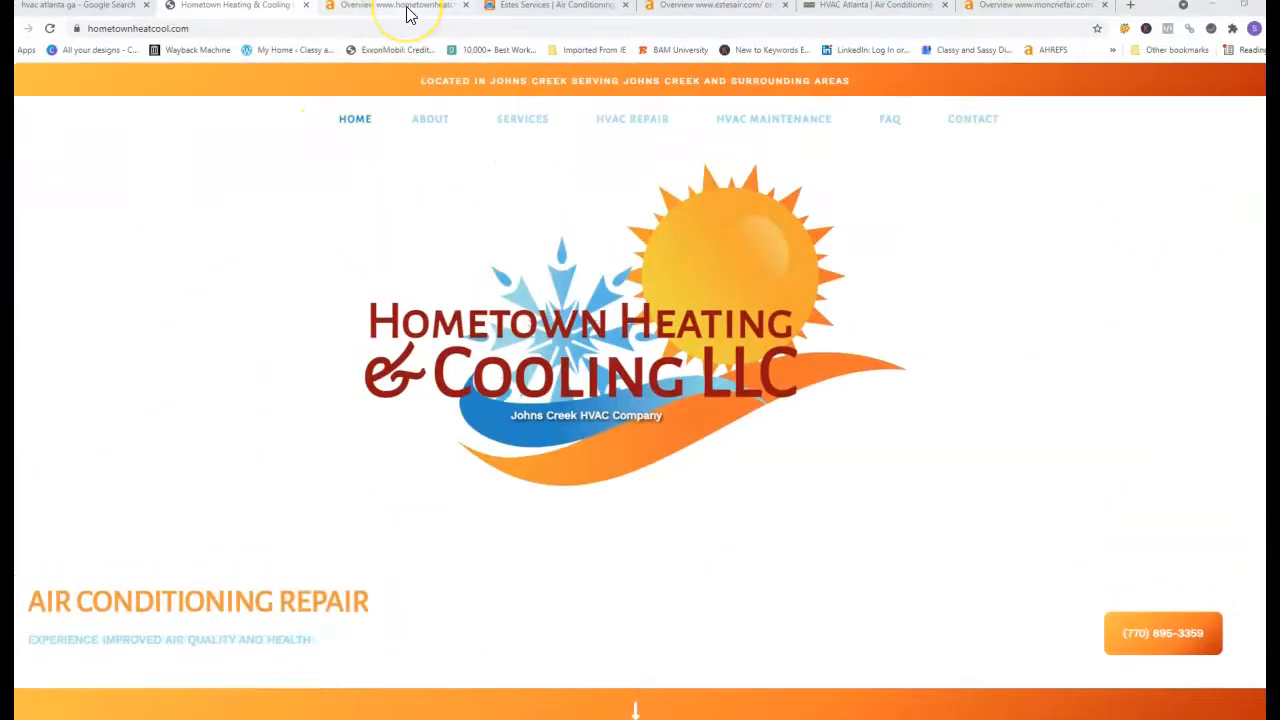
click(407, 12)
click(309, 192)
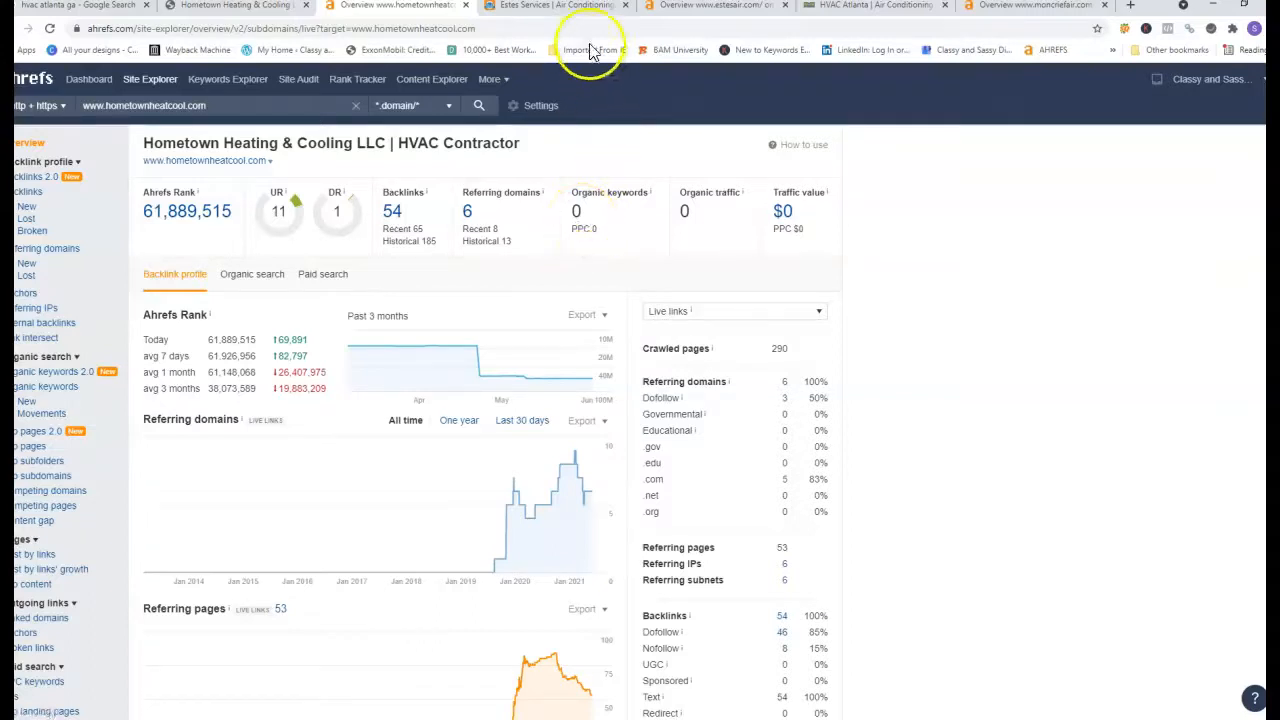
- Go to the Estes Services website, dismiss the promotional pop-up and look through the homepage content
click(568, 6)
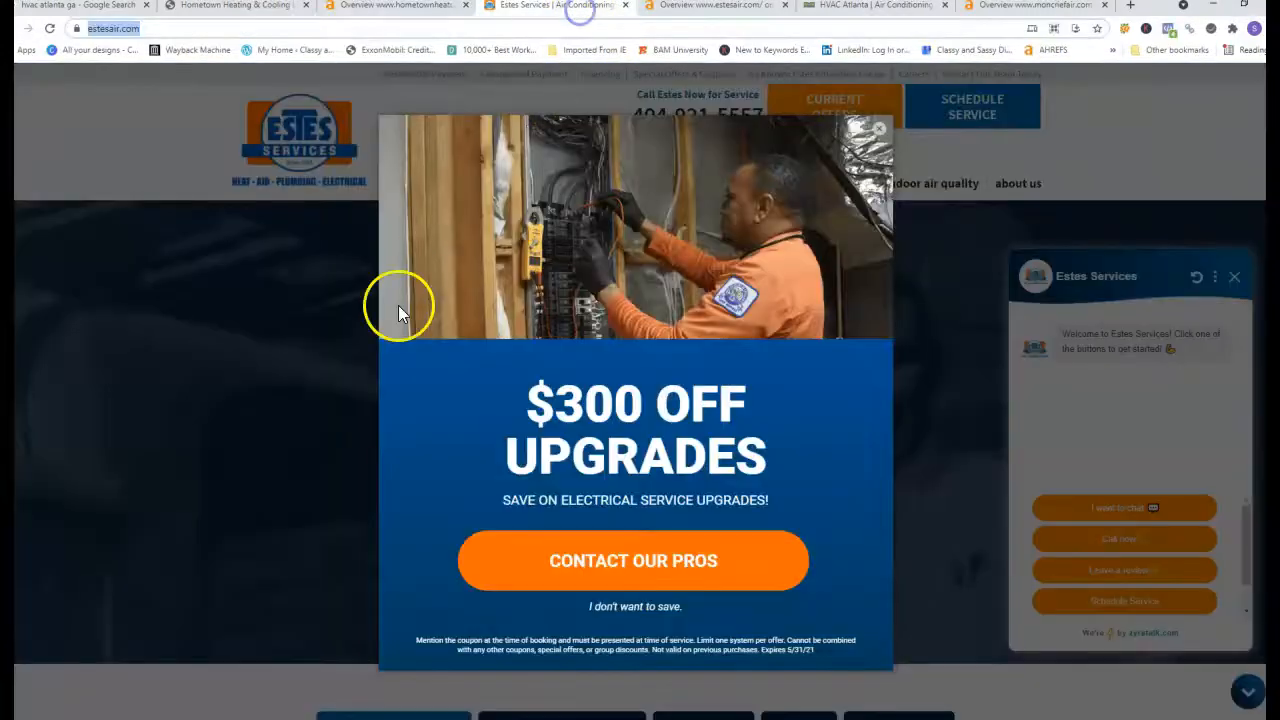
click(880, 130)
scroll(440, 311, down, 3)
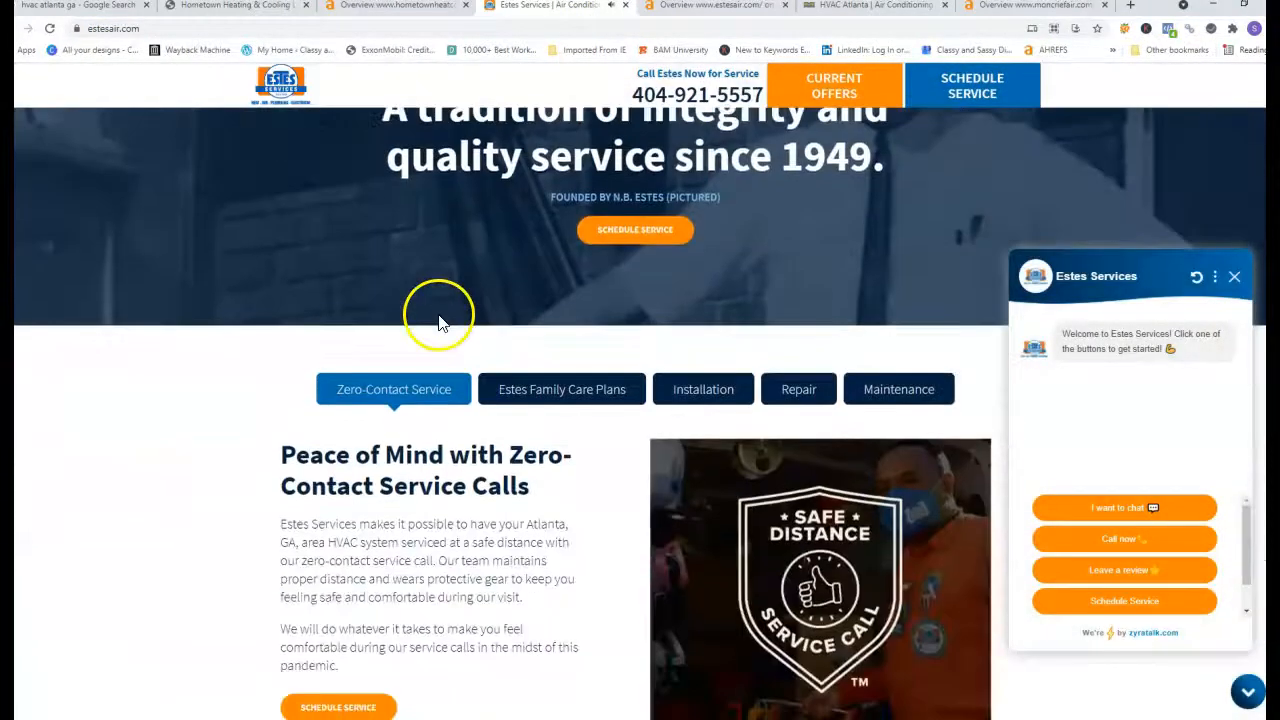
scroll(439, 318, down, 3)
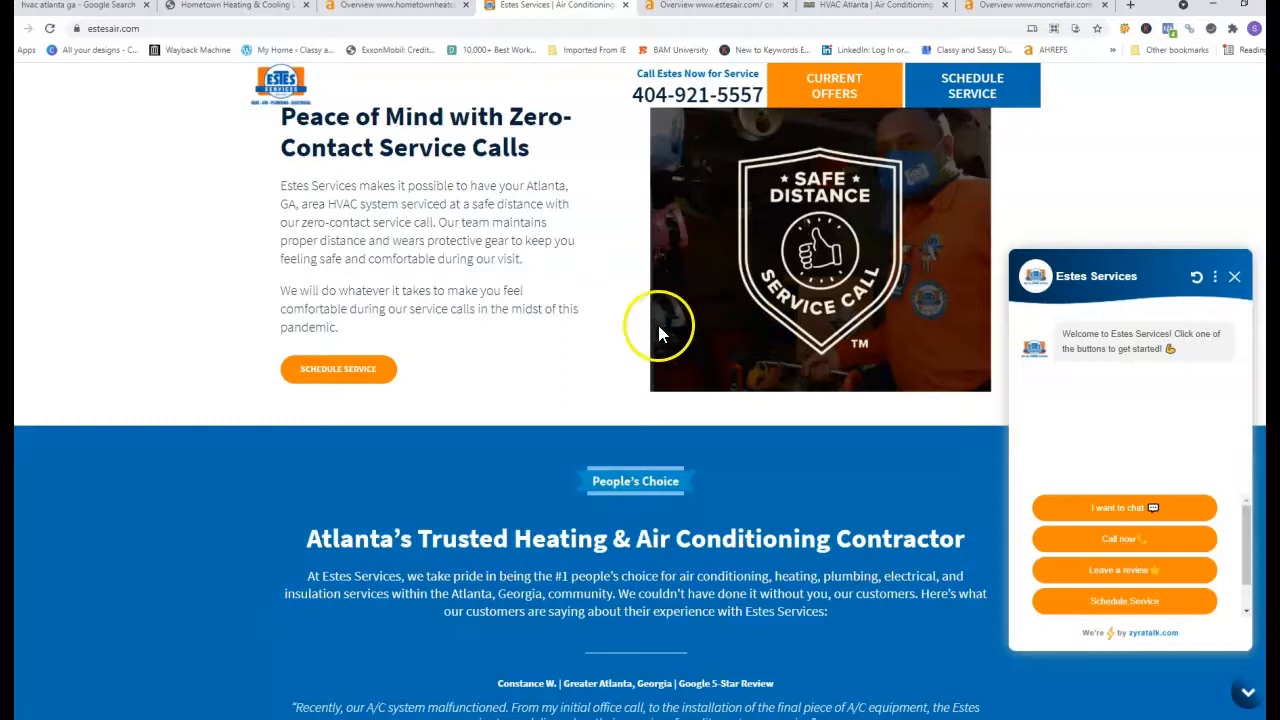
scroll(663, 323, up, 3)
- Check the Ahrefs overview for estesair.com and examine its full organic keywords report
click(709, 12)
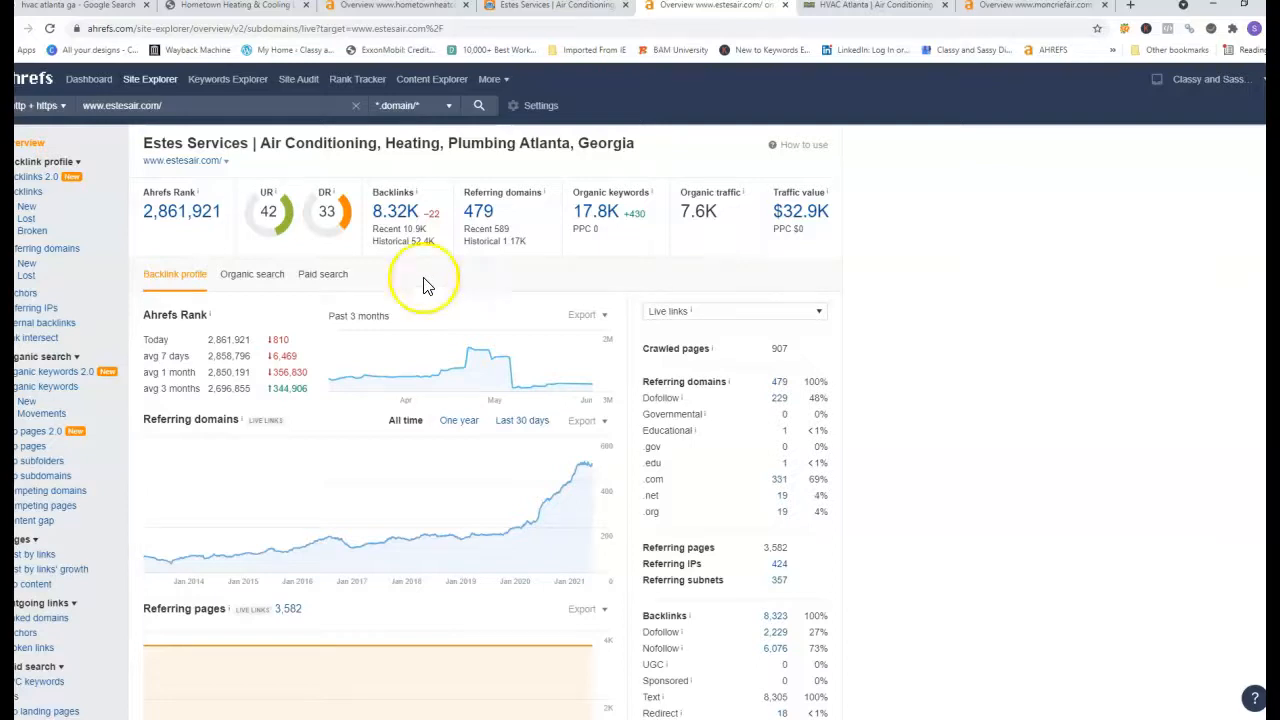
click(596, 222)
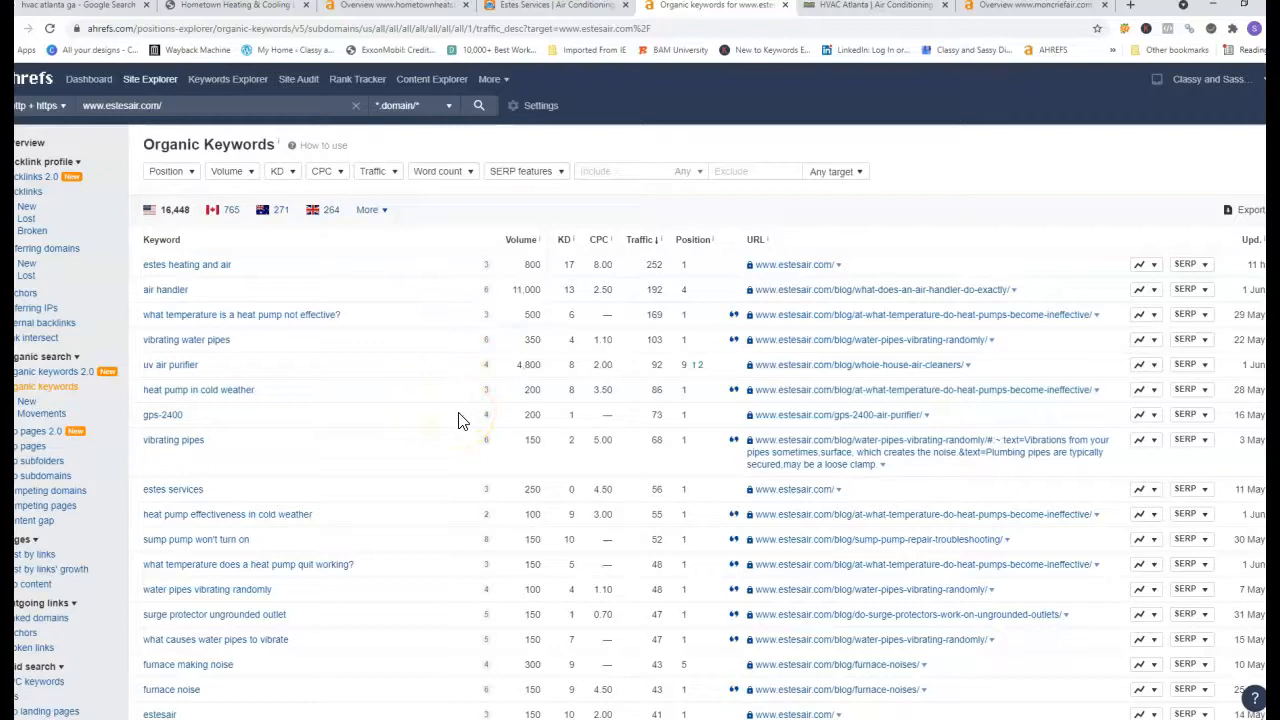
scroll(458, 422, down, 4)
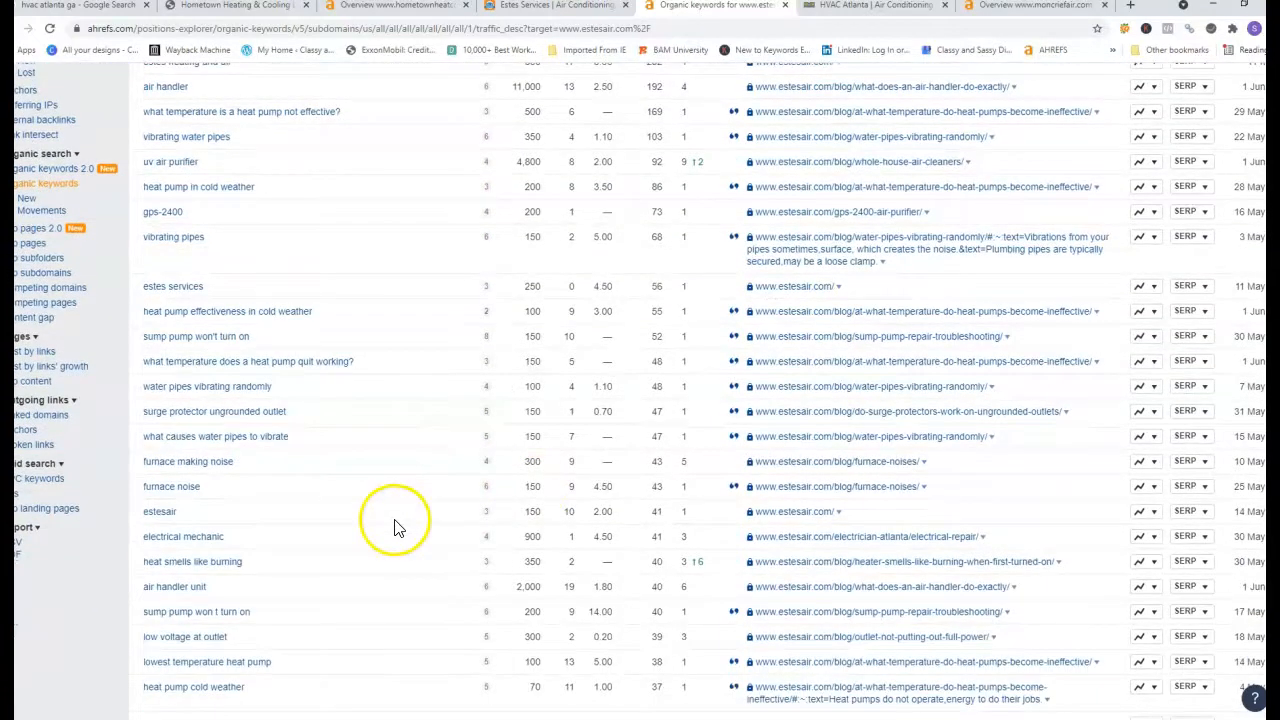
scroll(395, 527, down, 3)
scroll(396, 526, down, 1)
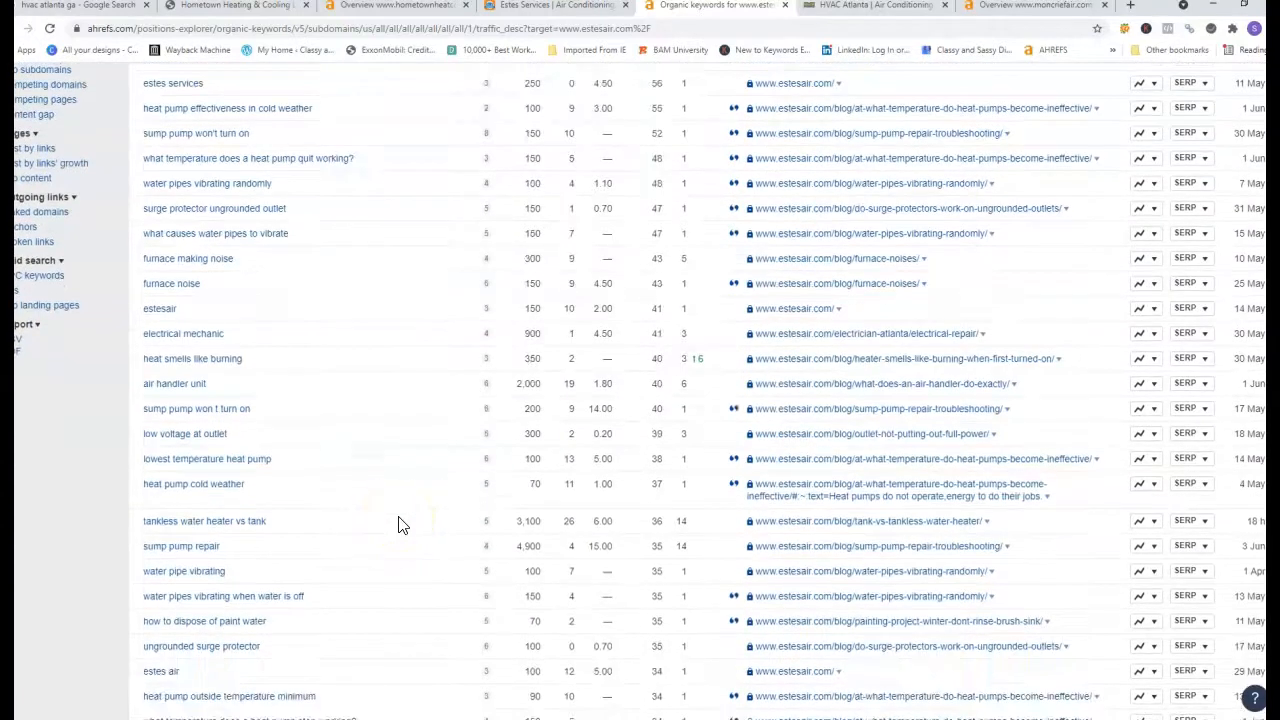
scroll(400, 523, down, 4)
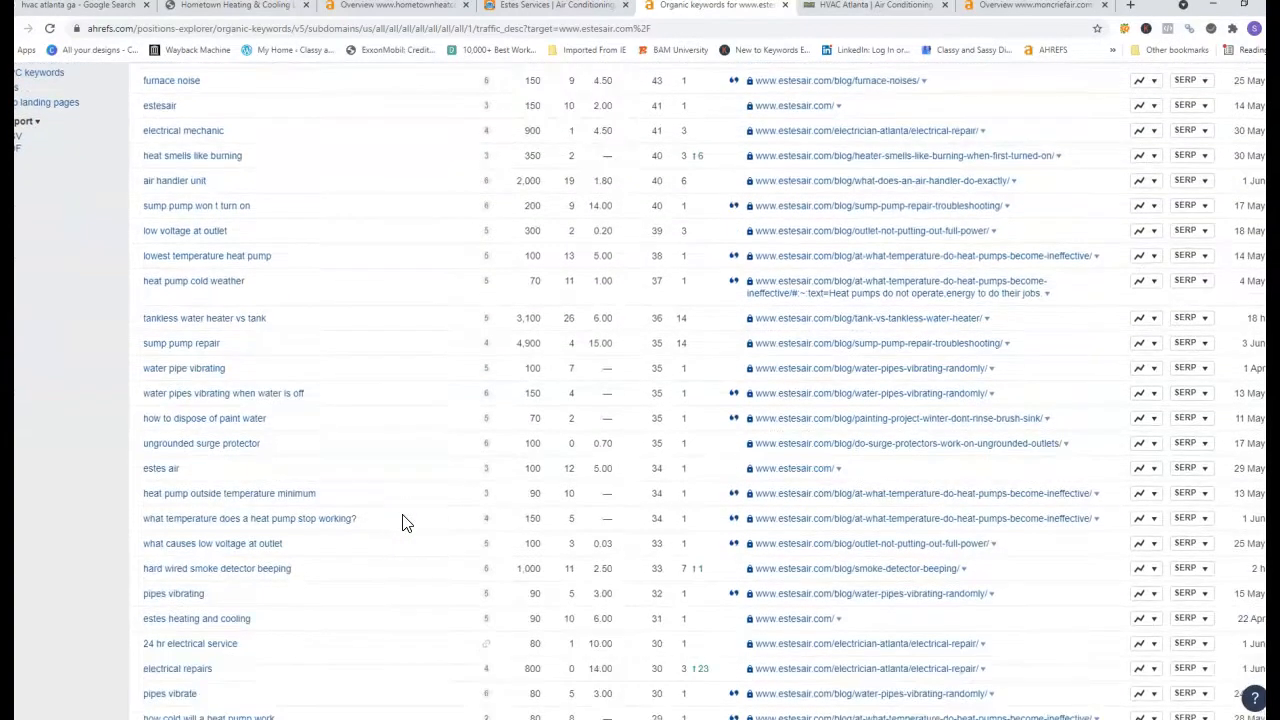
scroll(433, 519, down, 3)
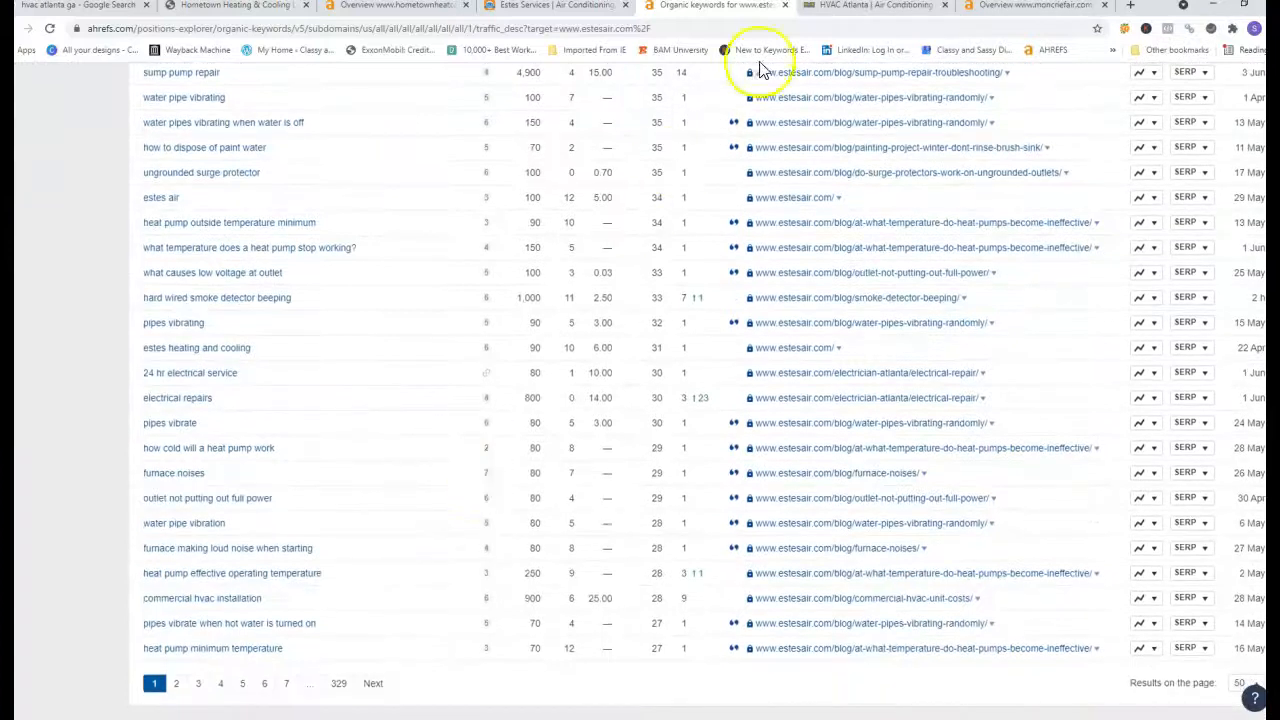
- Look through the Moncrief Heating & Air Conditioning homepage, including its appointment request and services sections
click(845, 15)
scroll(486, 343, down, 1)
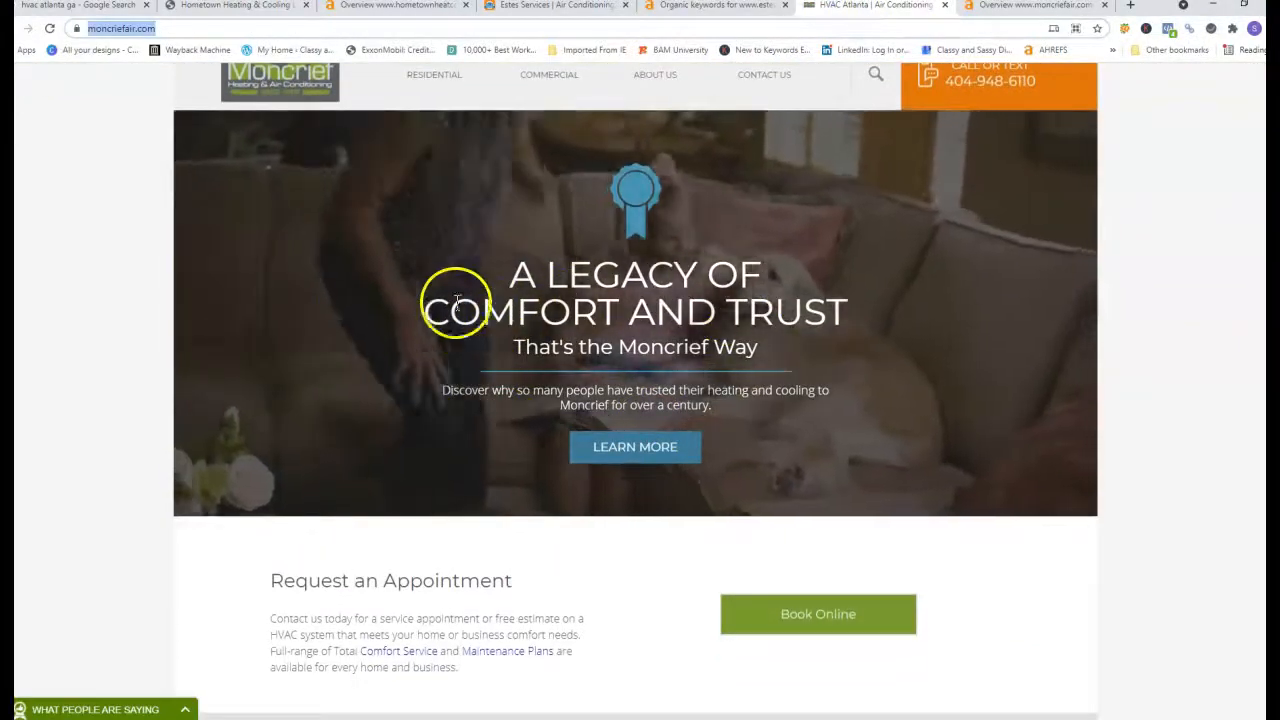
scroll(350, 296, down, 3)
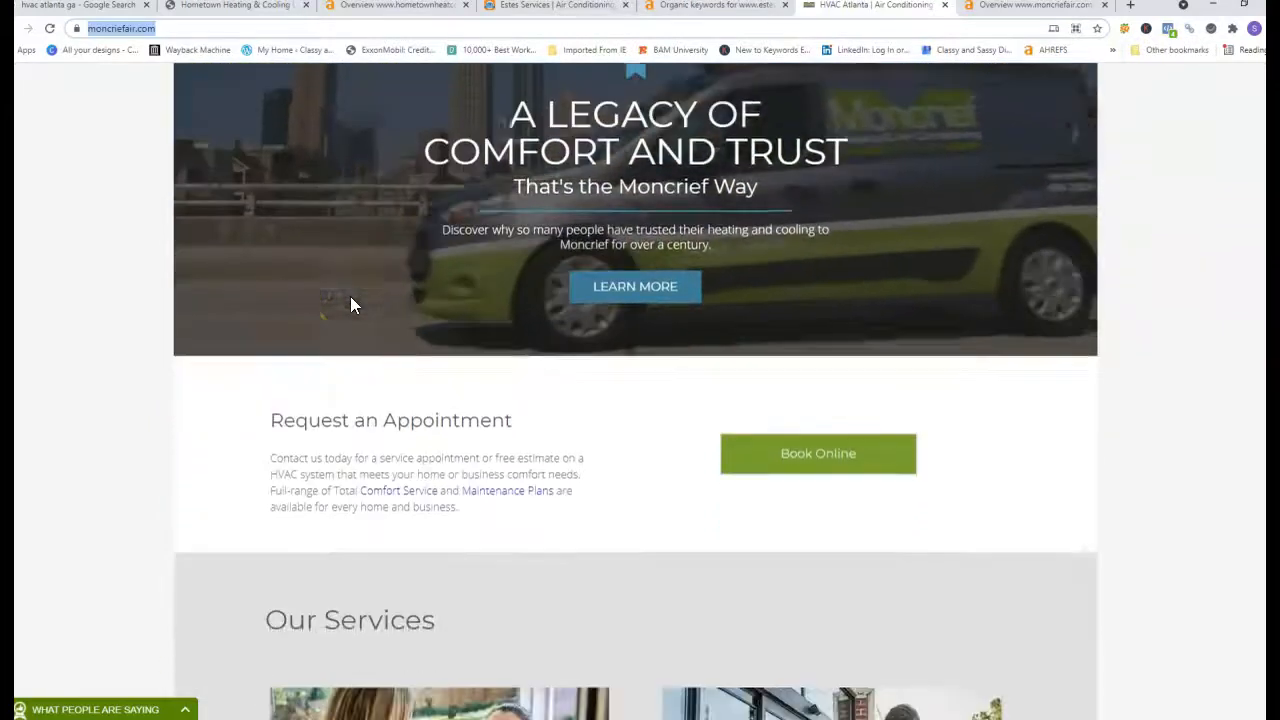
- Check the Ahrefs overview for moncriefair.com and examine its organic keywords report
click(1006, 12)
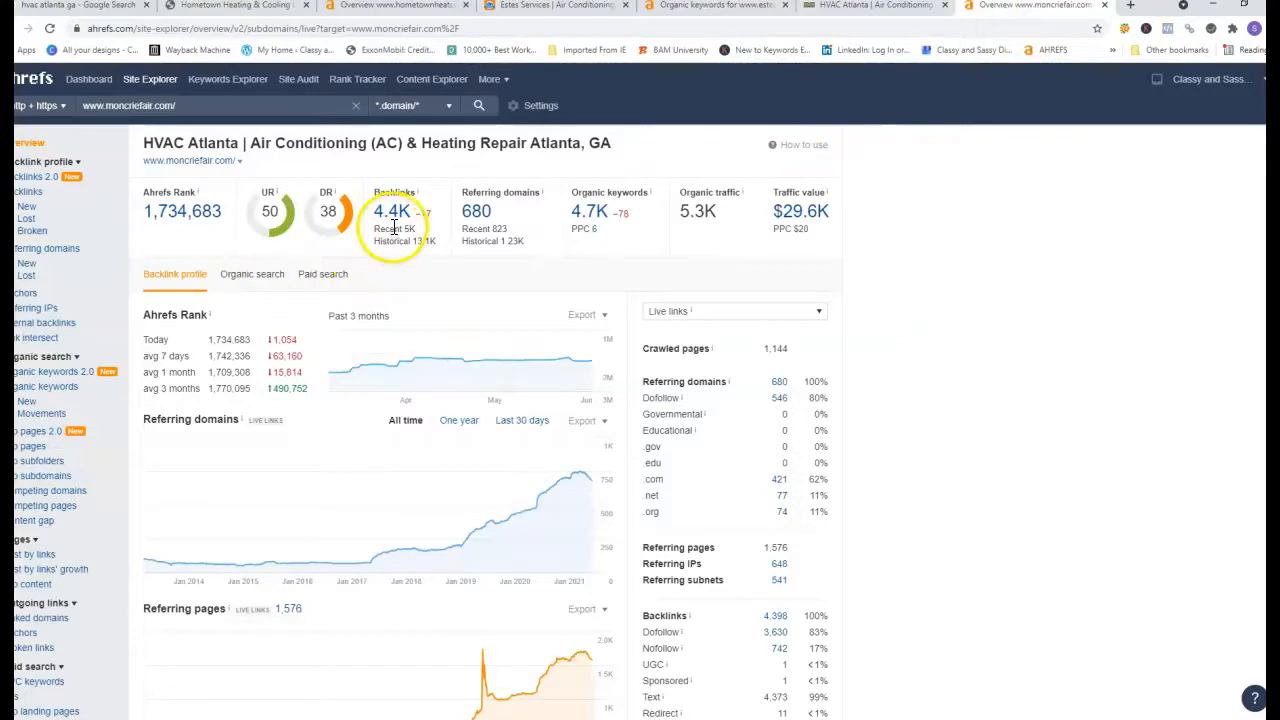
click(590, 211)
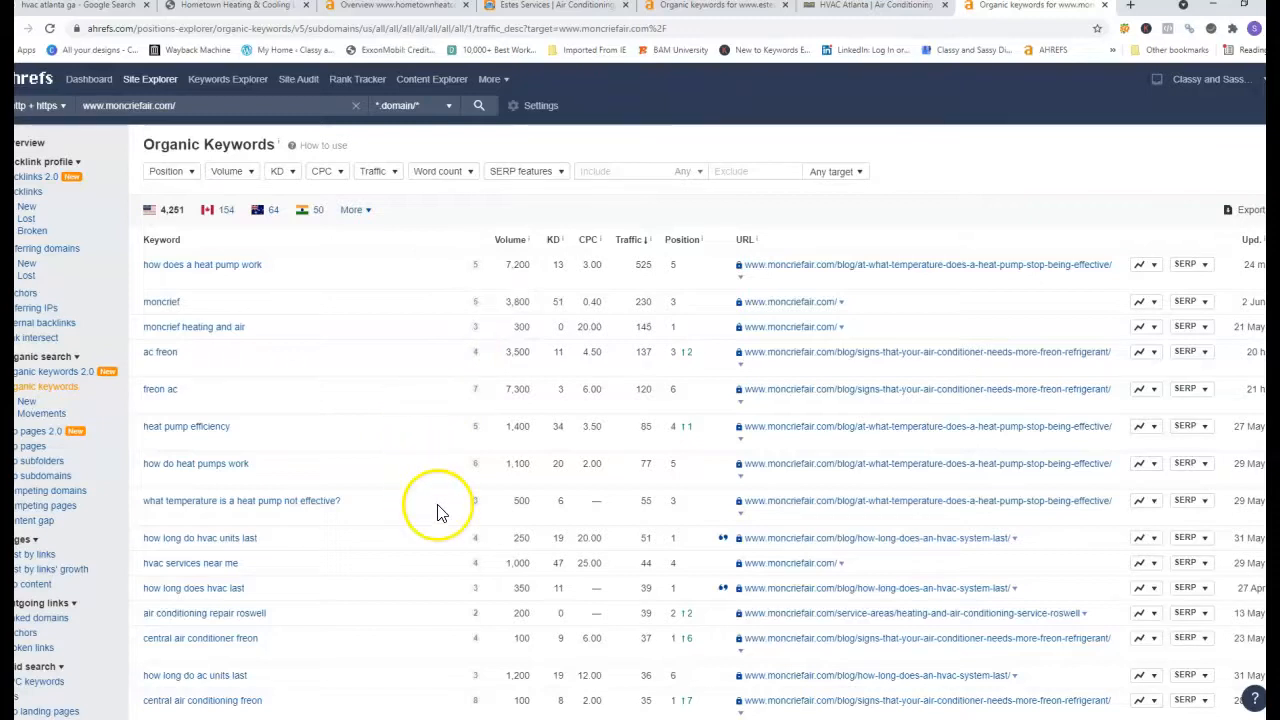
scroll(423, 535, down, 1)
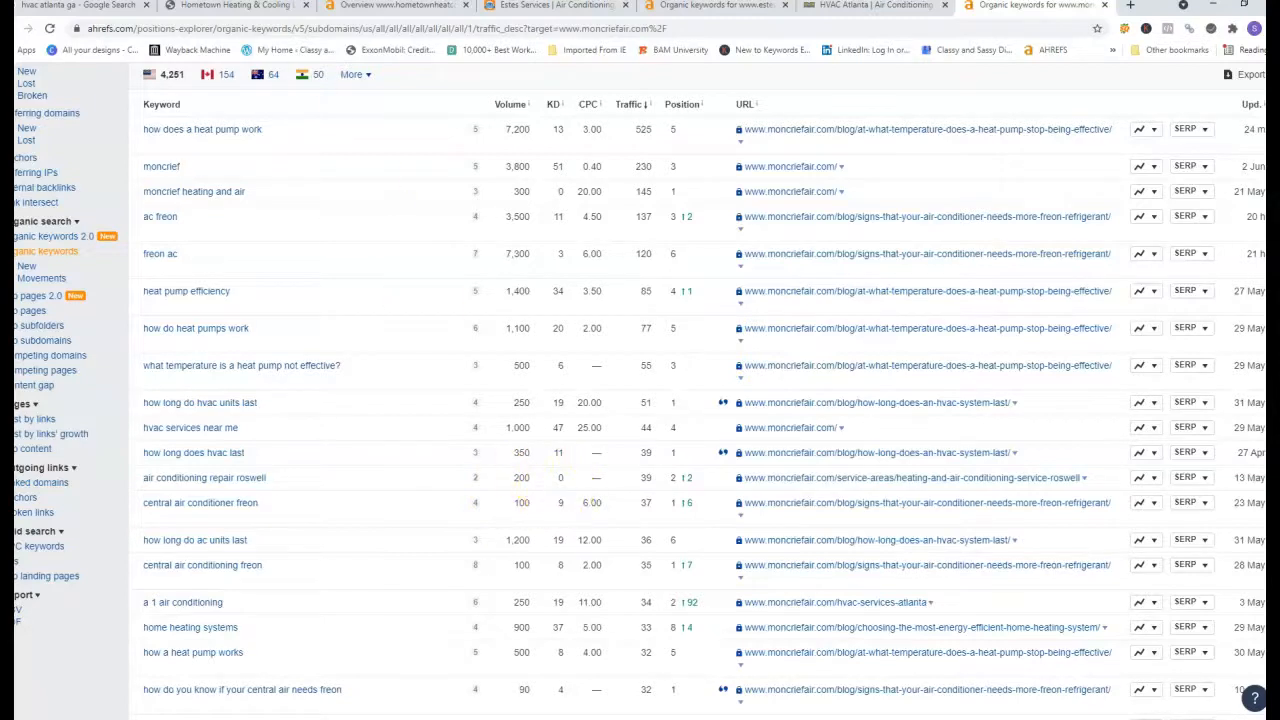
- Return to the Google results for "hvac atlanta ga" and examine the ads, map listings and organic rankings
click(62, 6)
scroll(165, 212, up, 5)
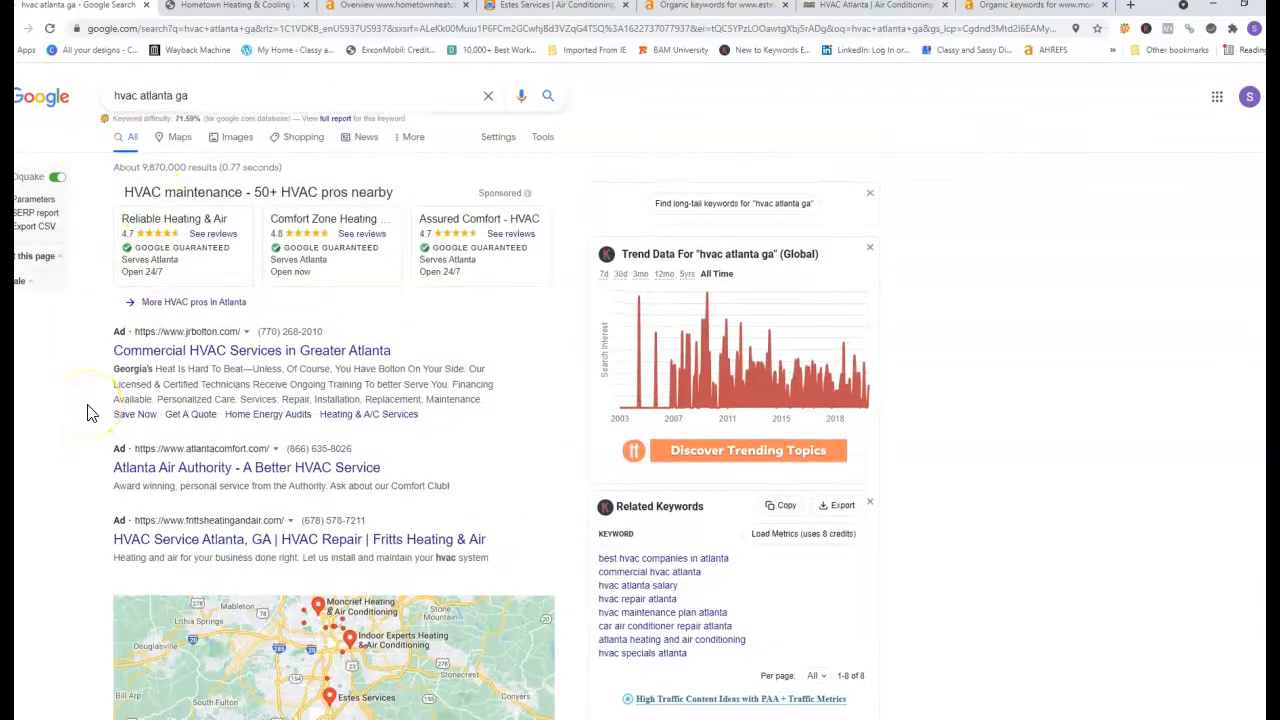
scroll(93, 358, down, 6)
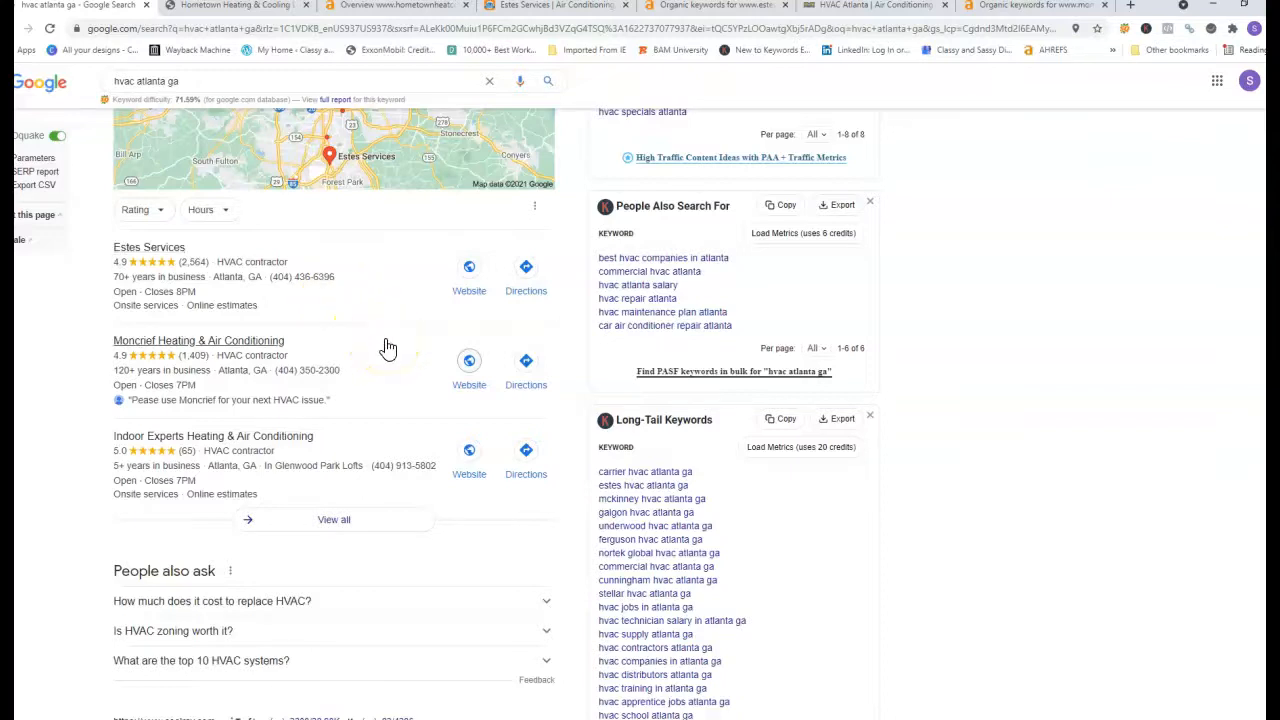
scroll(388, 347, down, 2)
scroll(388, 347, down, 3)
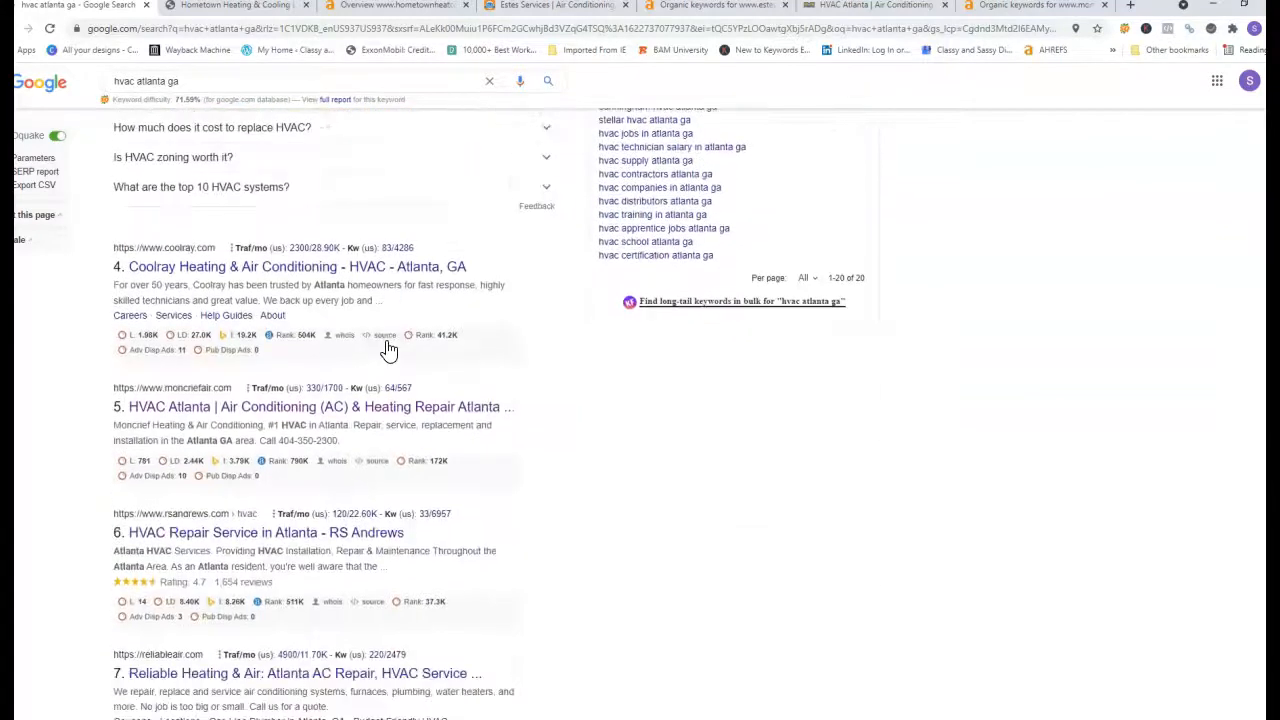
scroll(610, 430, down, 1)
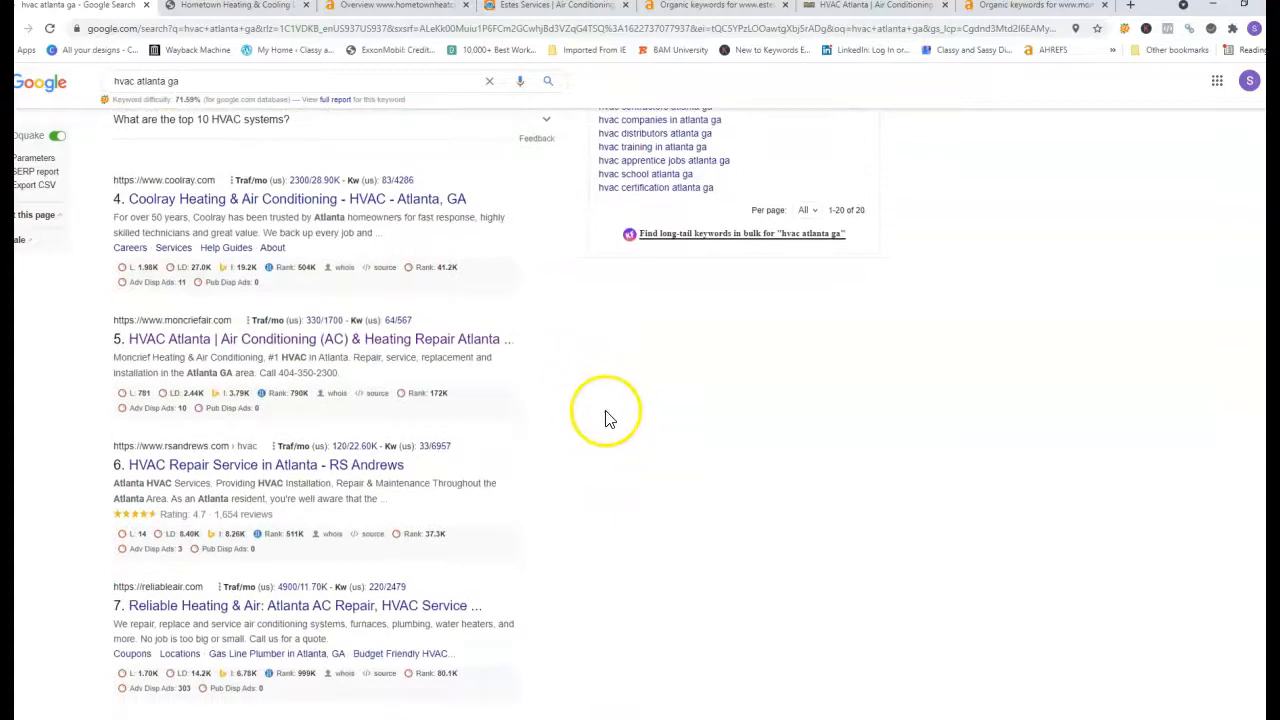
scroll(606, 463, down, 1)
scroll(606, 465, down, 4)
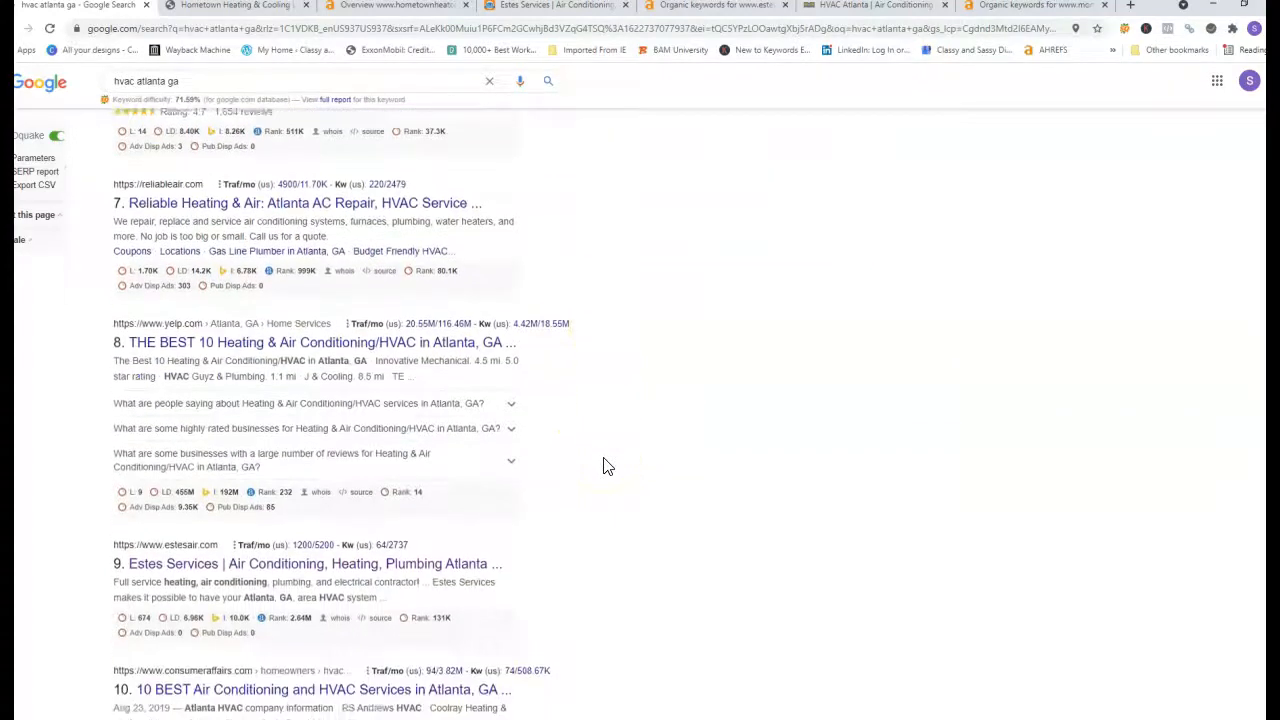
scroll(605, 460, down, 2)
- Go back up the search results and examine the local map listings and their customer reviews
scroll(605, 458, up, 4)
scroll(605, 458, up, 10)
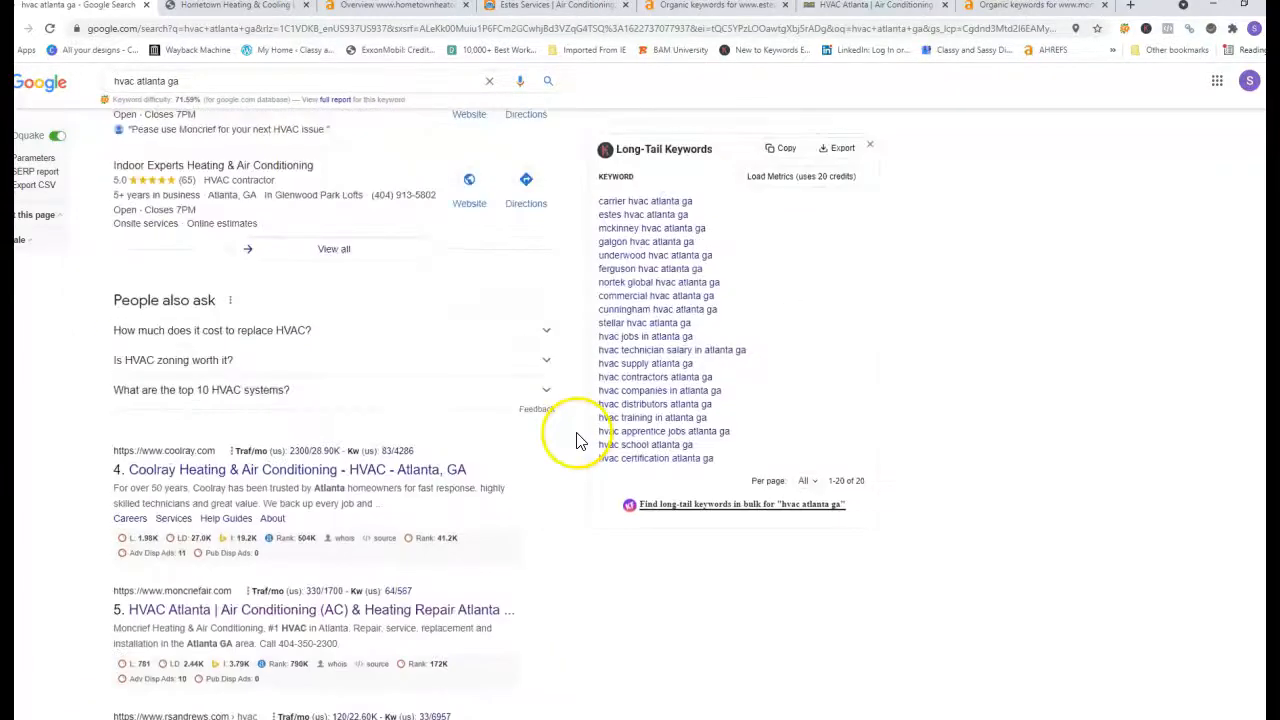
scroll(575, 437, up, 3)
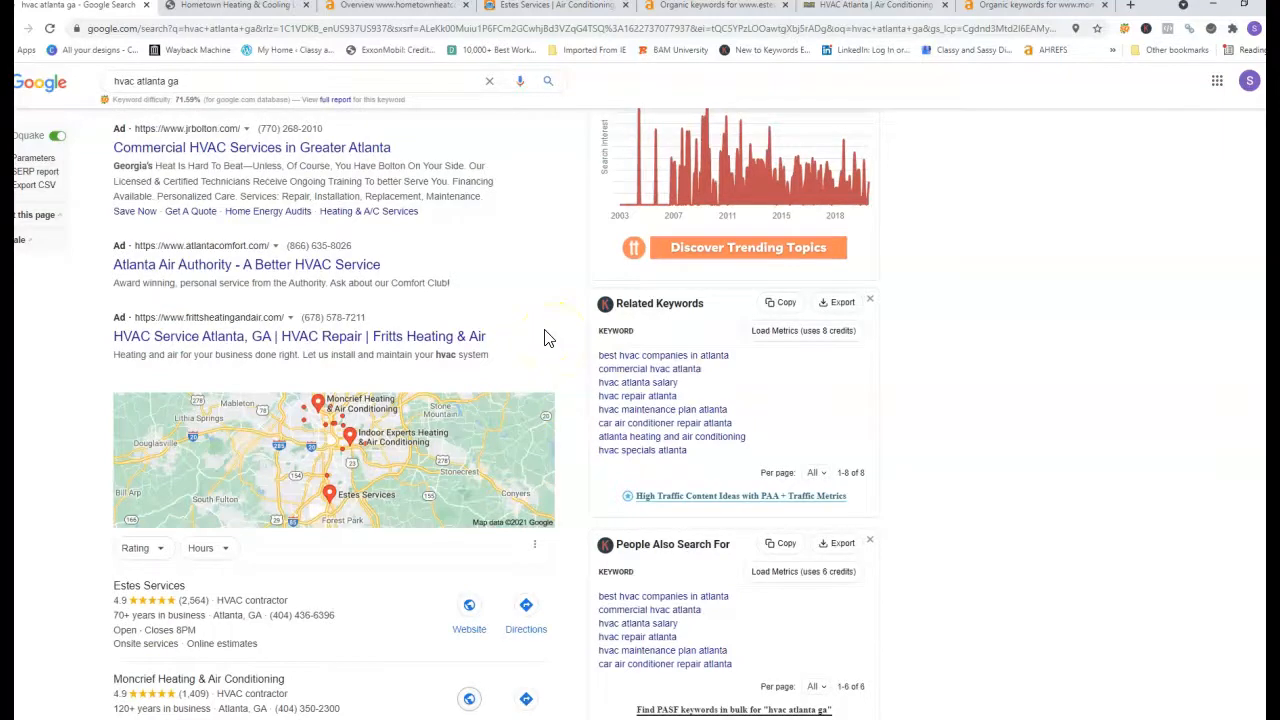
scroll(549, 337, down, 1)
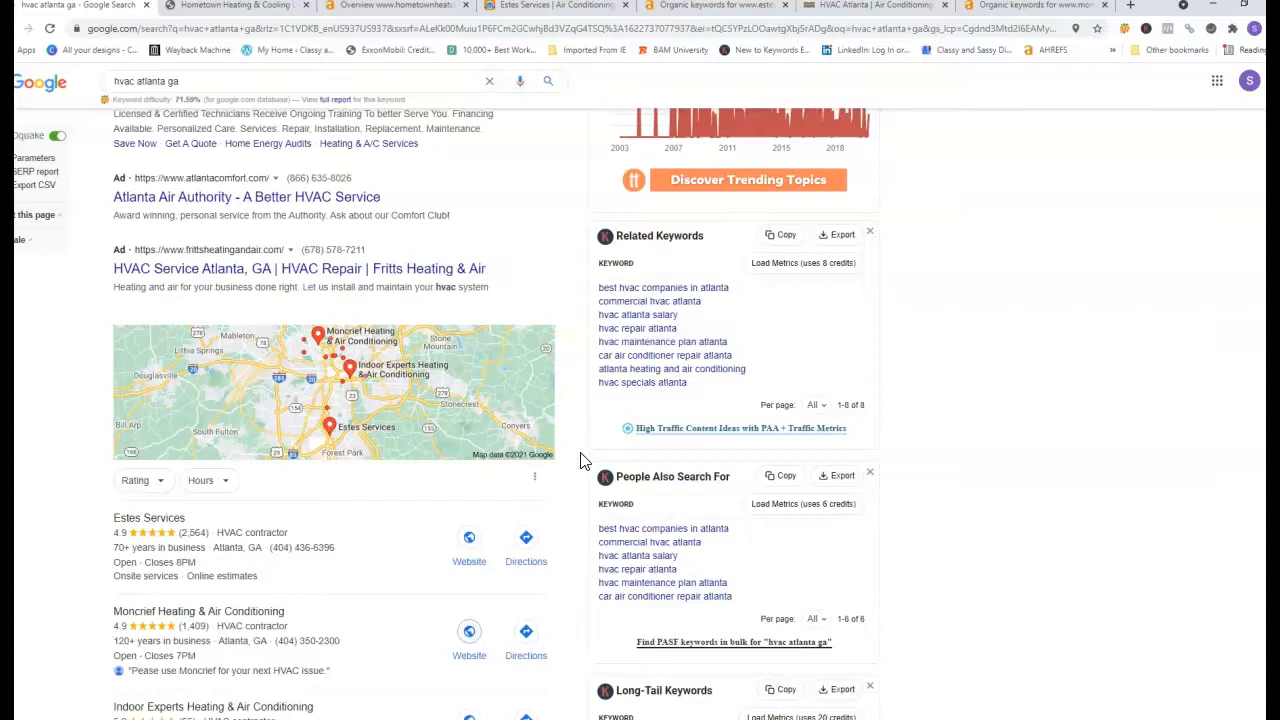
scroll(585, 461, down, 1)
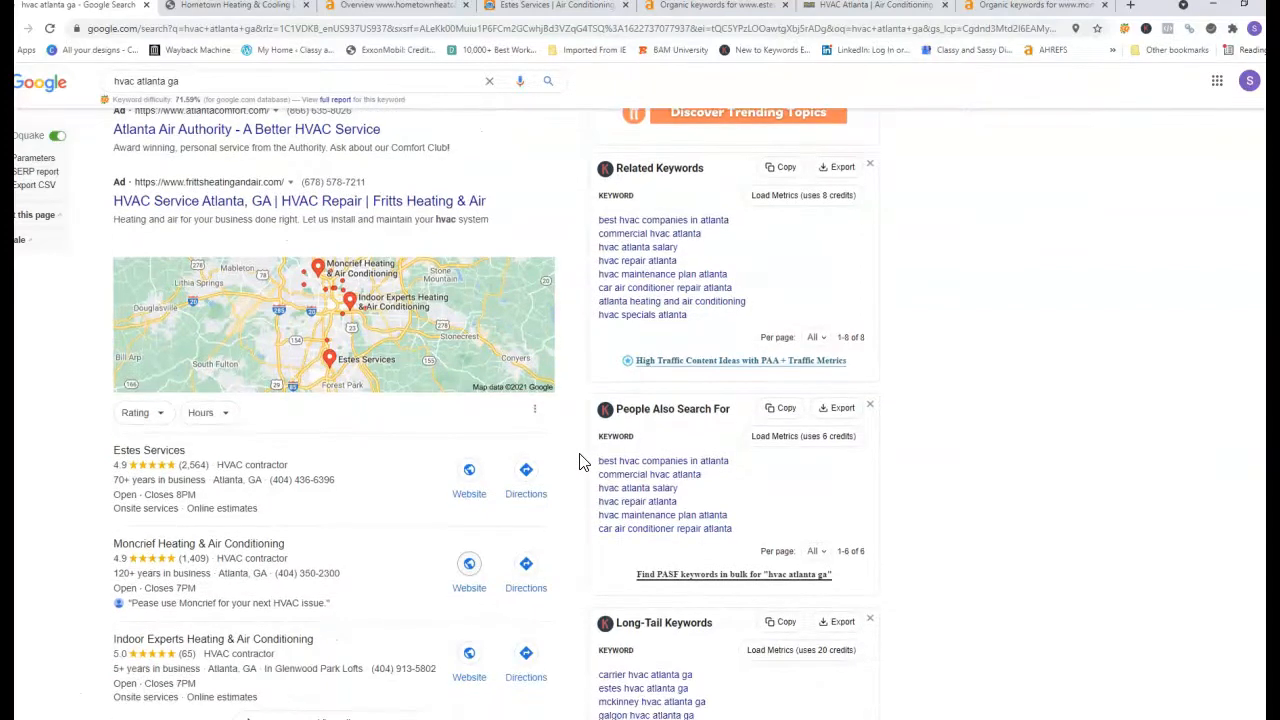
scroll(578, 460, down, 1)
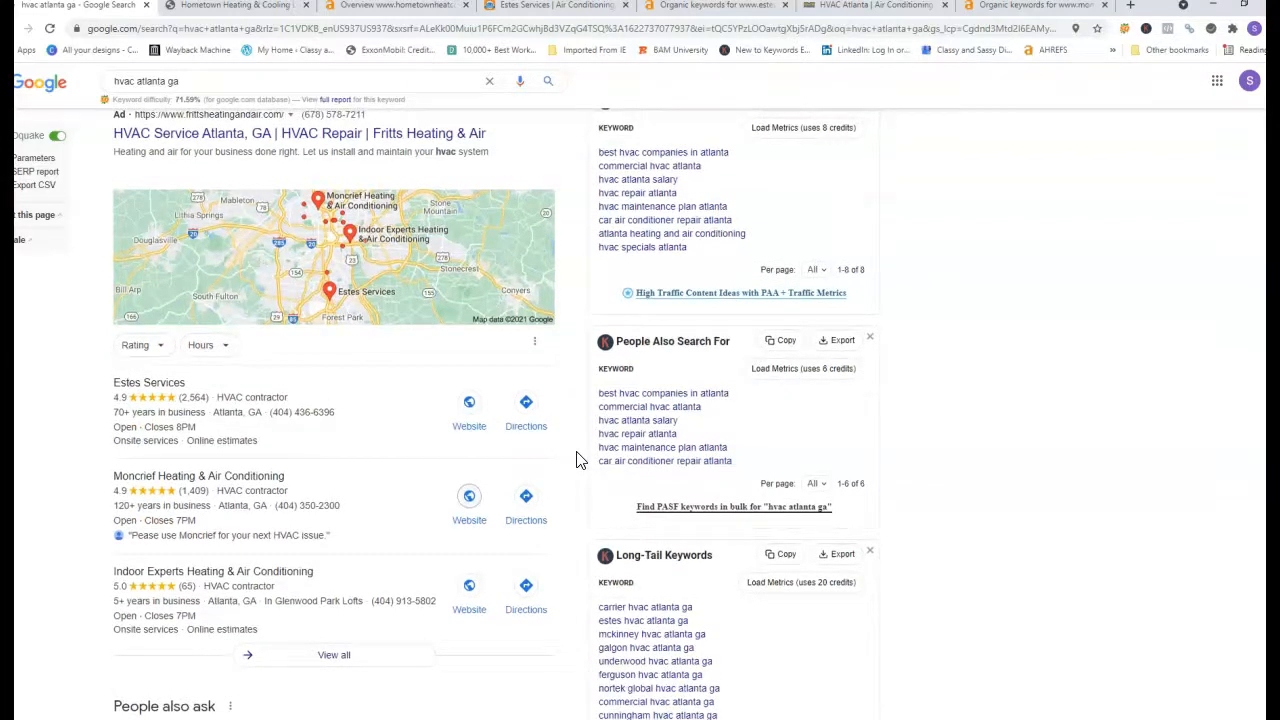
scroll(576, 460, up, 2)
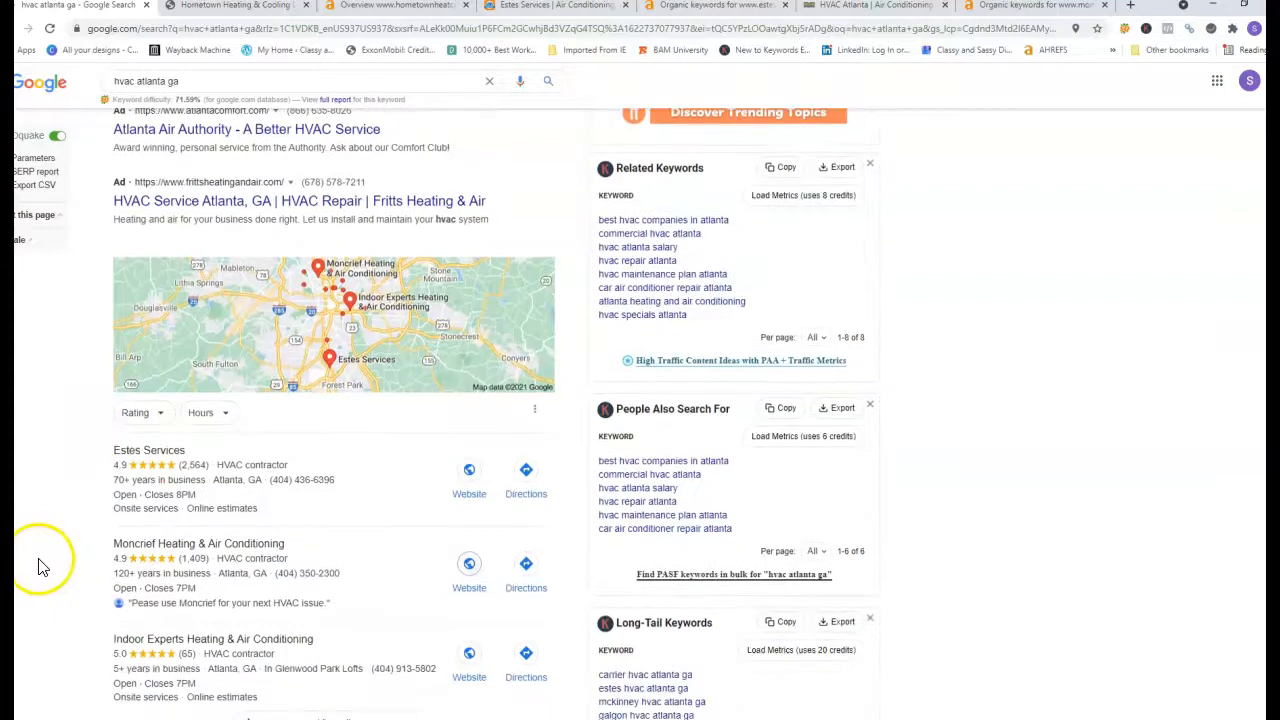
scroll(52, 563, down, 1)
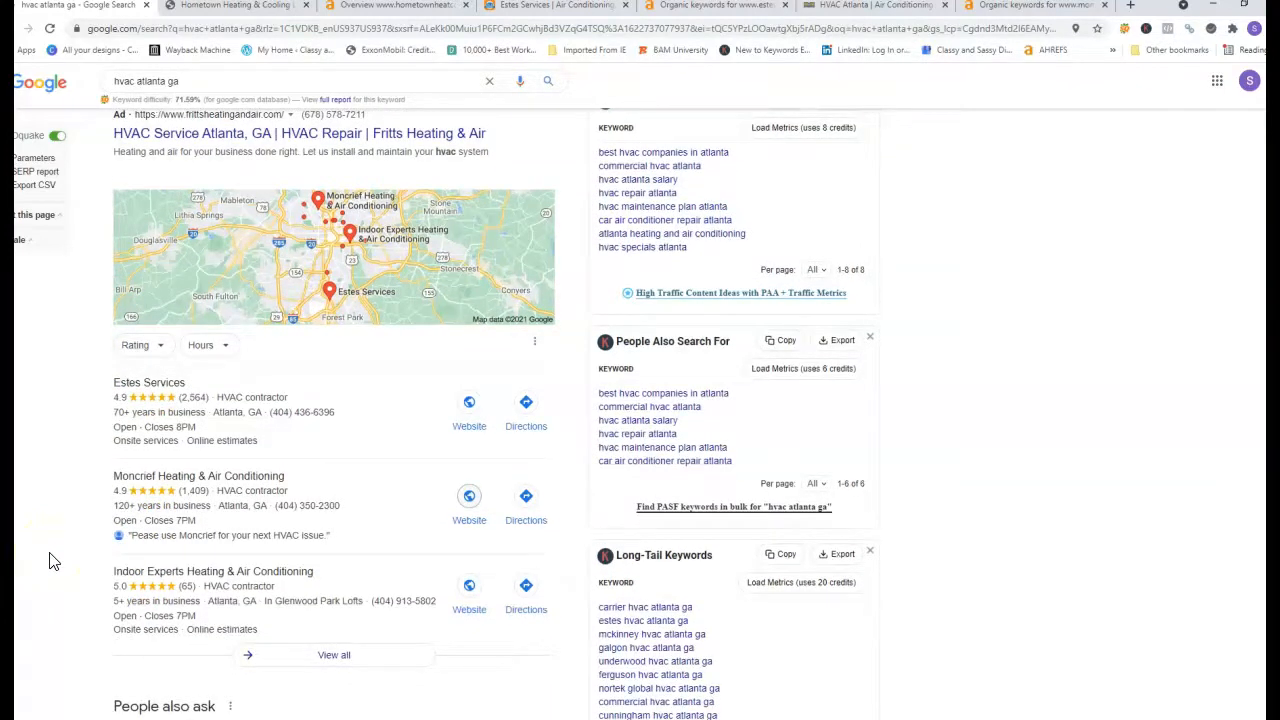
scroll(55, 559, down, 1)
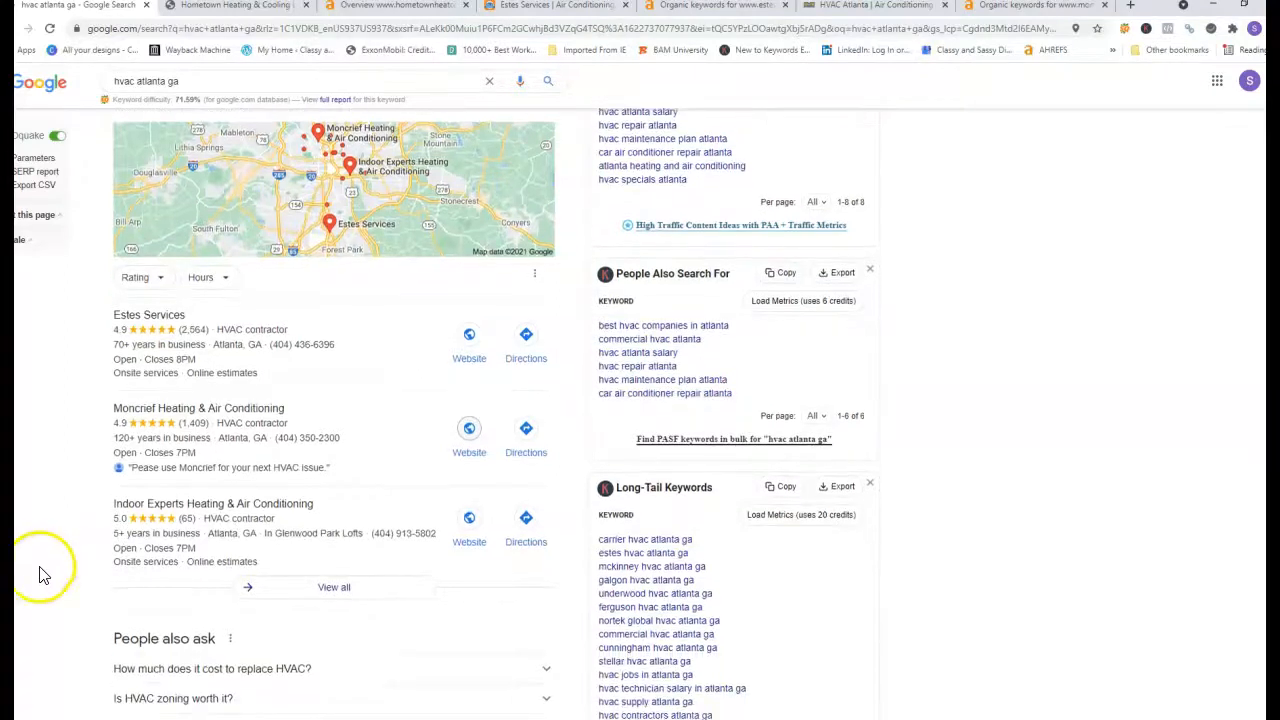